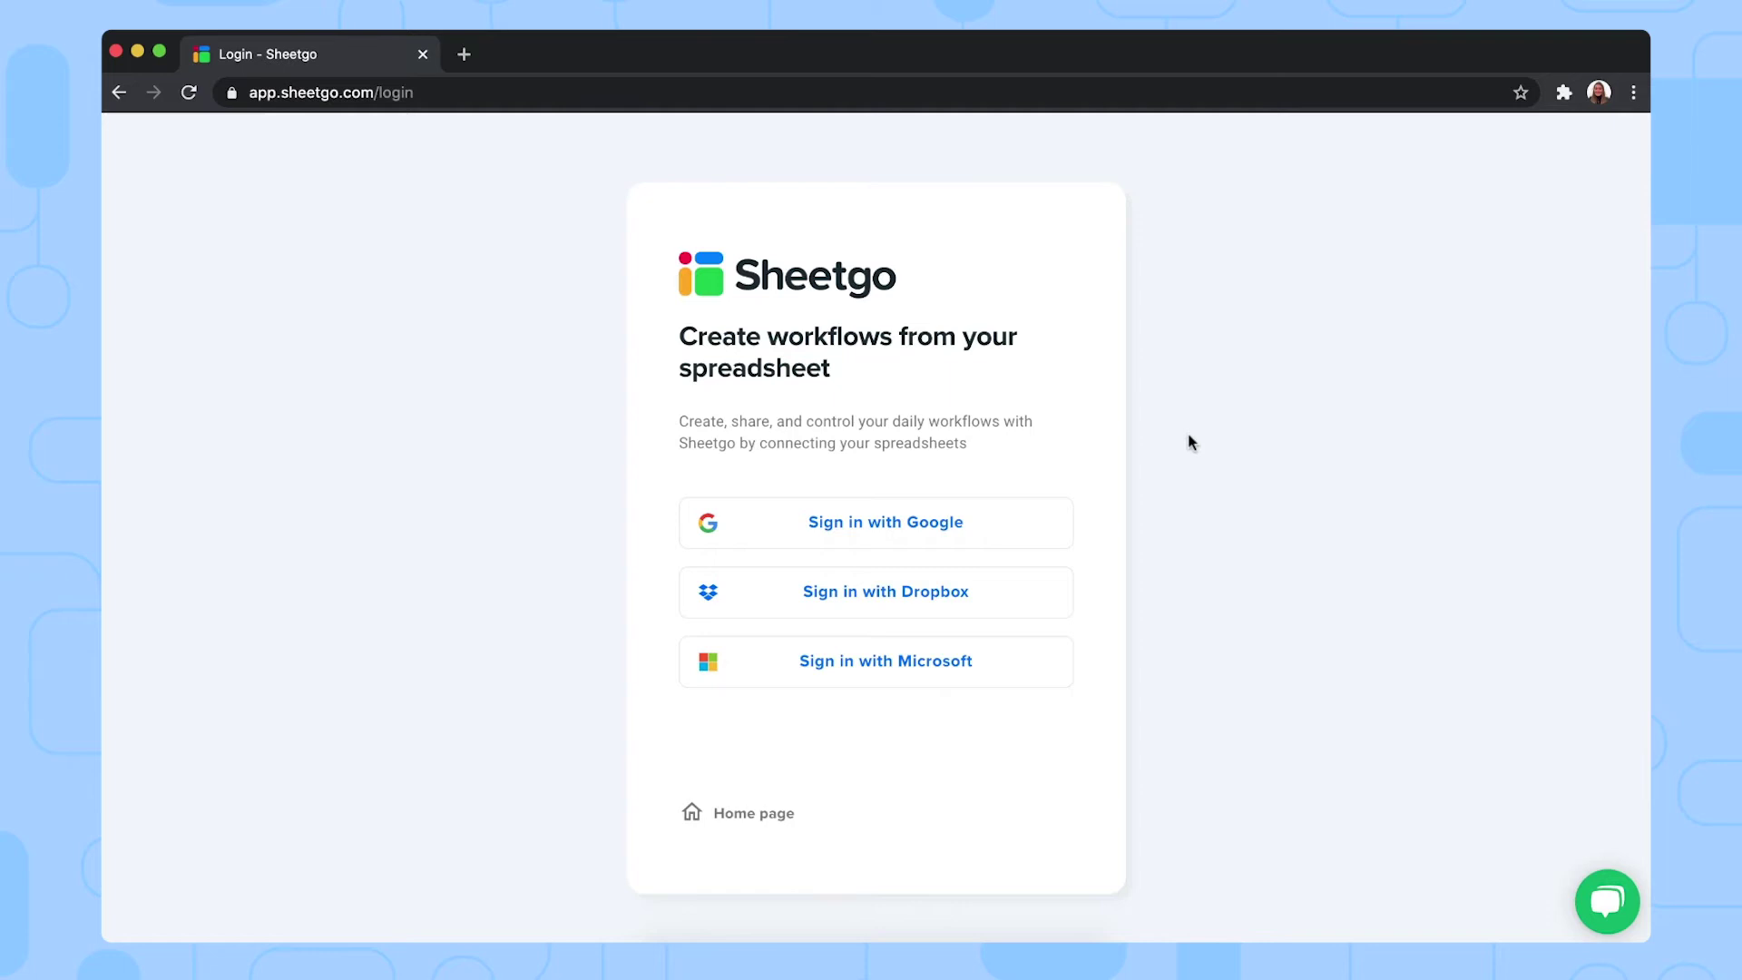
# Sign in with the Google account to reach the Inventory lending template page
pyautogui.click(901, 523)
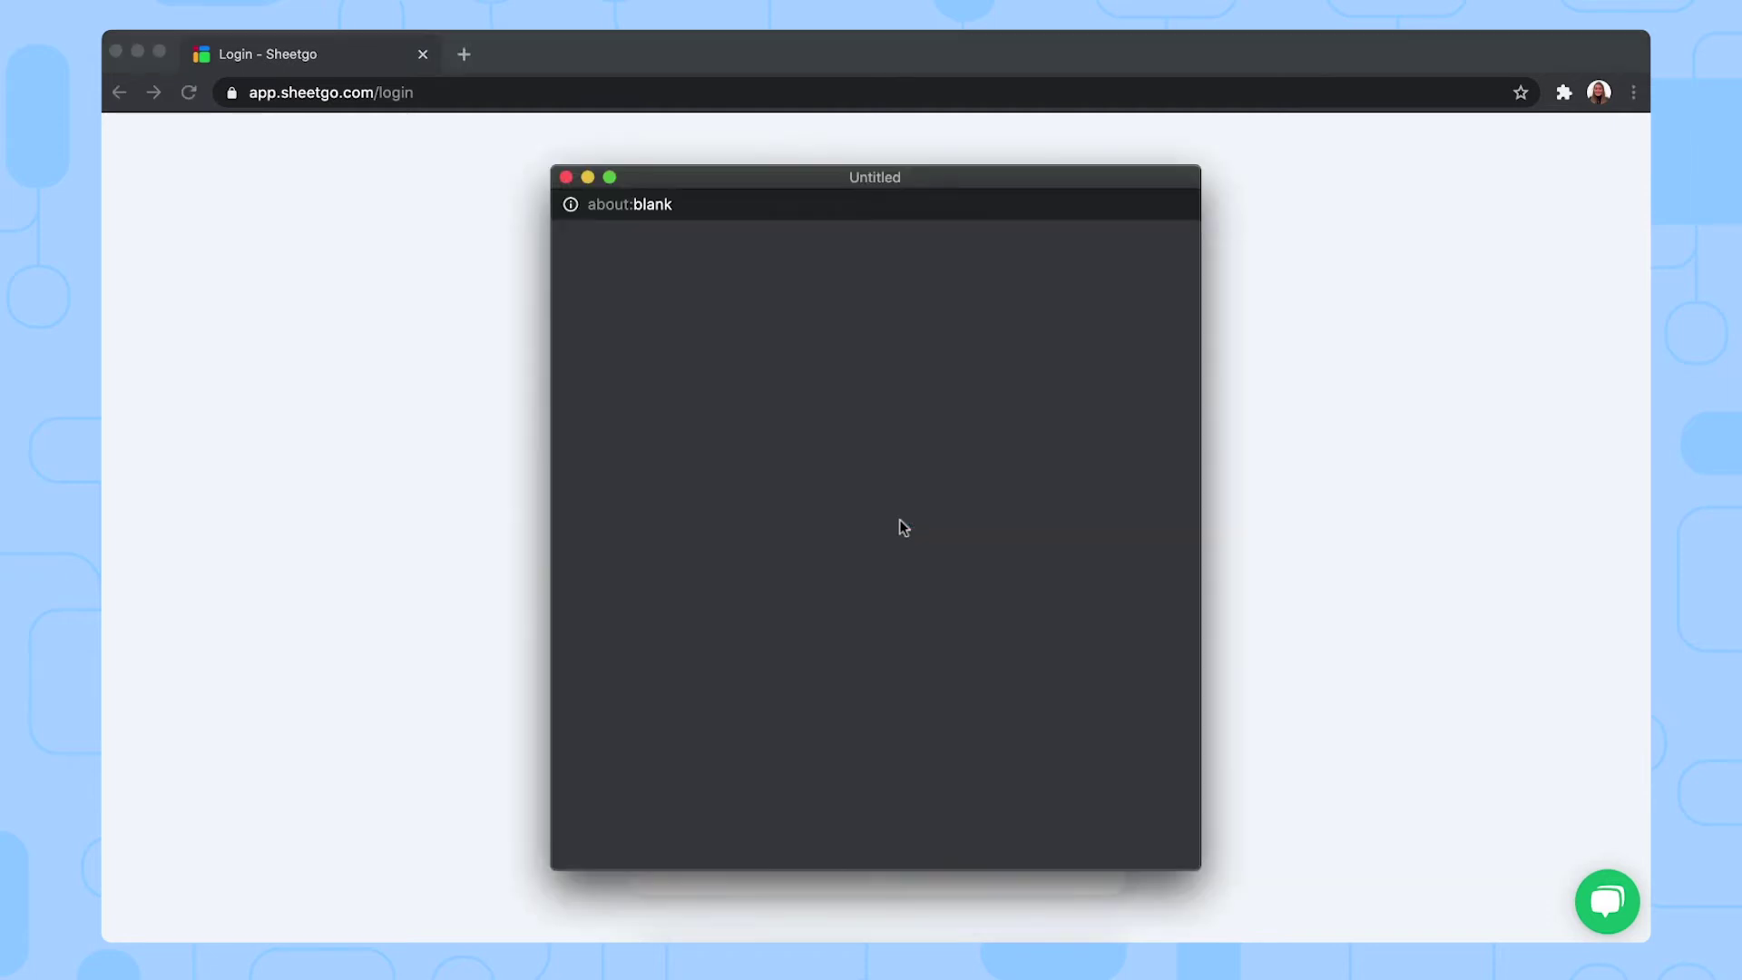
pyautogui.click(869, 482)
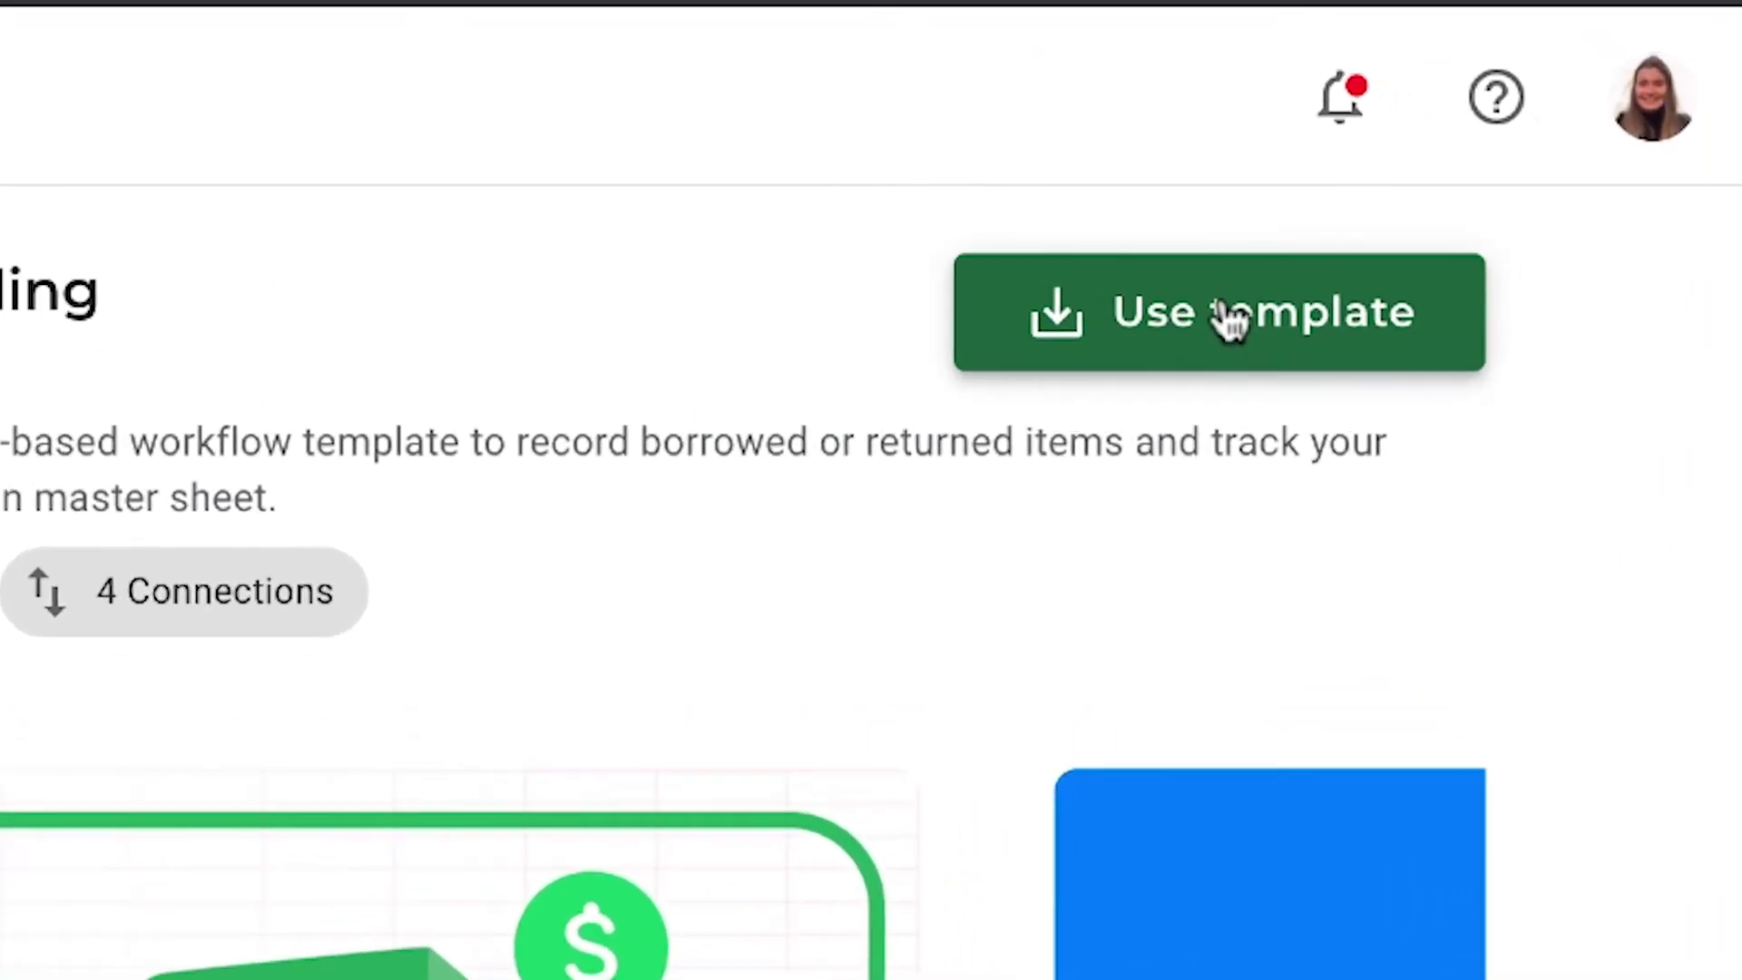
# Use the Inventory lending template to build the master sheet, Check-in and Check-out workflow
pyautogui.click(1230, 319)
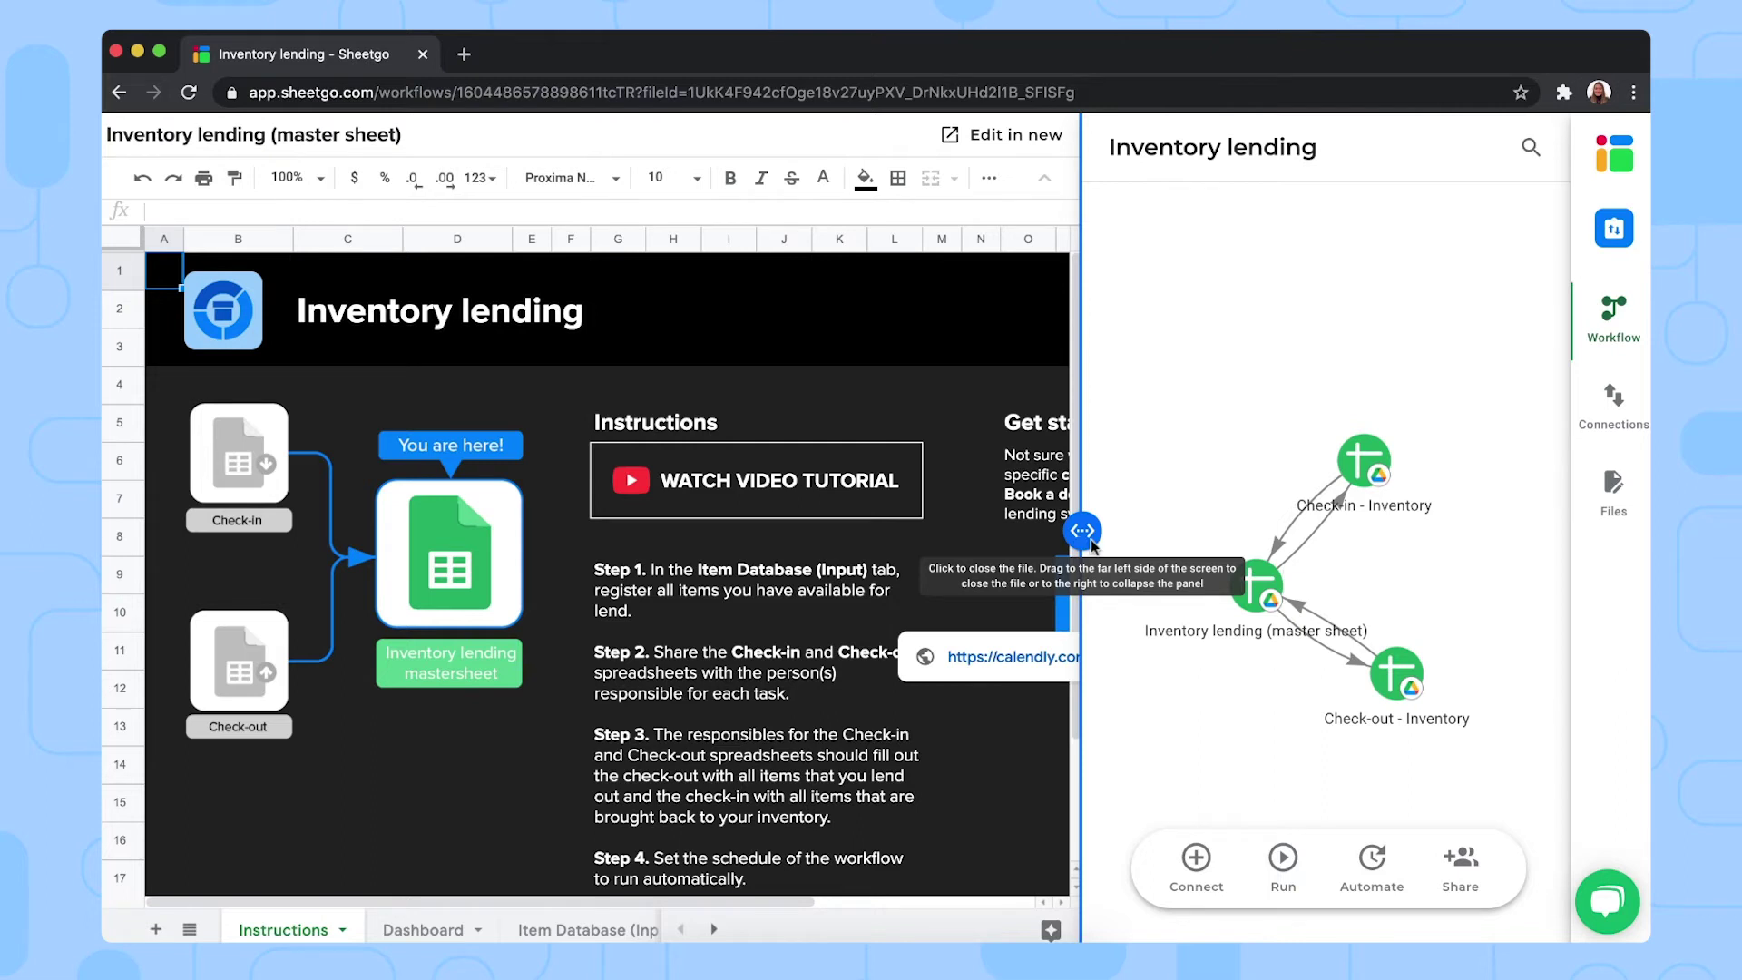
# Collapse the workflow panel and show the Item Database (Input) tab's twelve items with total inventory
pyautogui.moveTo(1091, 544); pyautogui.dragTo(1415, 526)
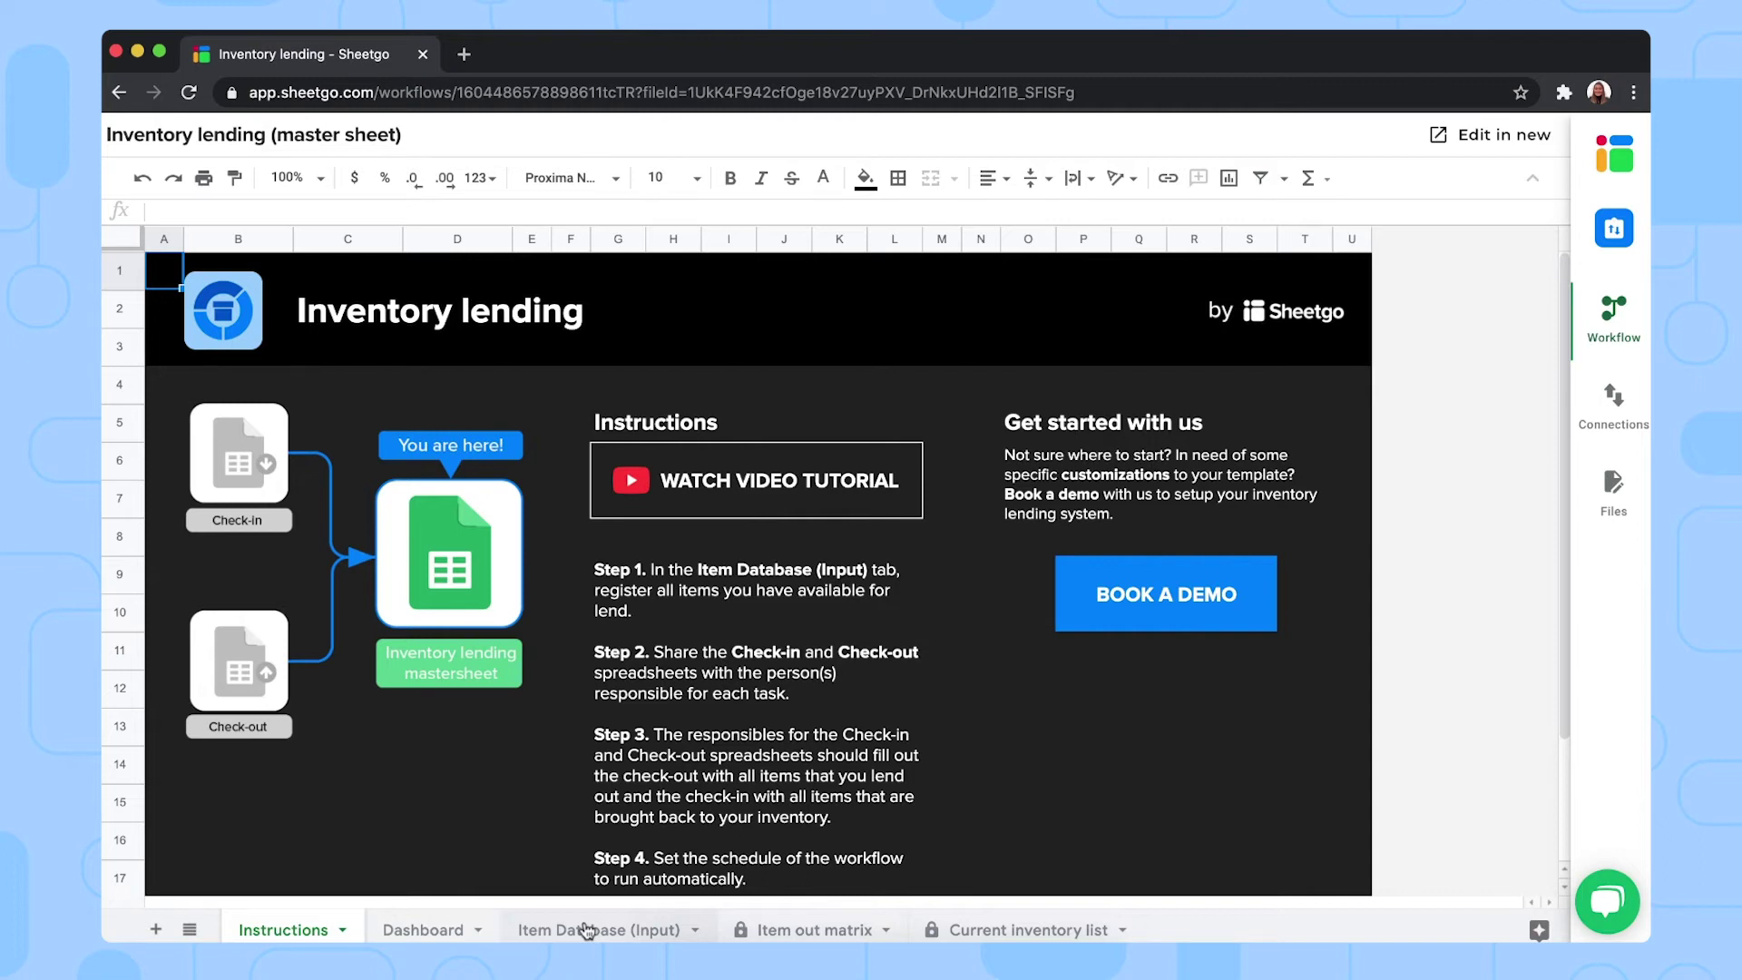
pyautogui.click(587, 930)
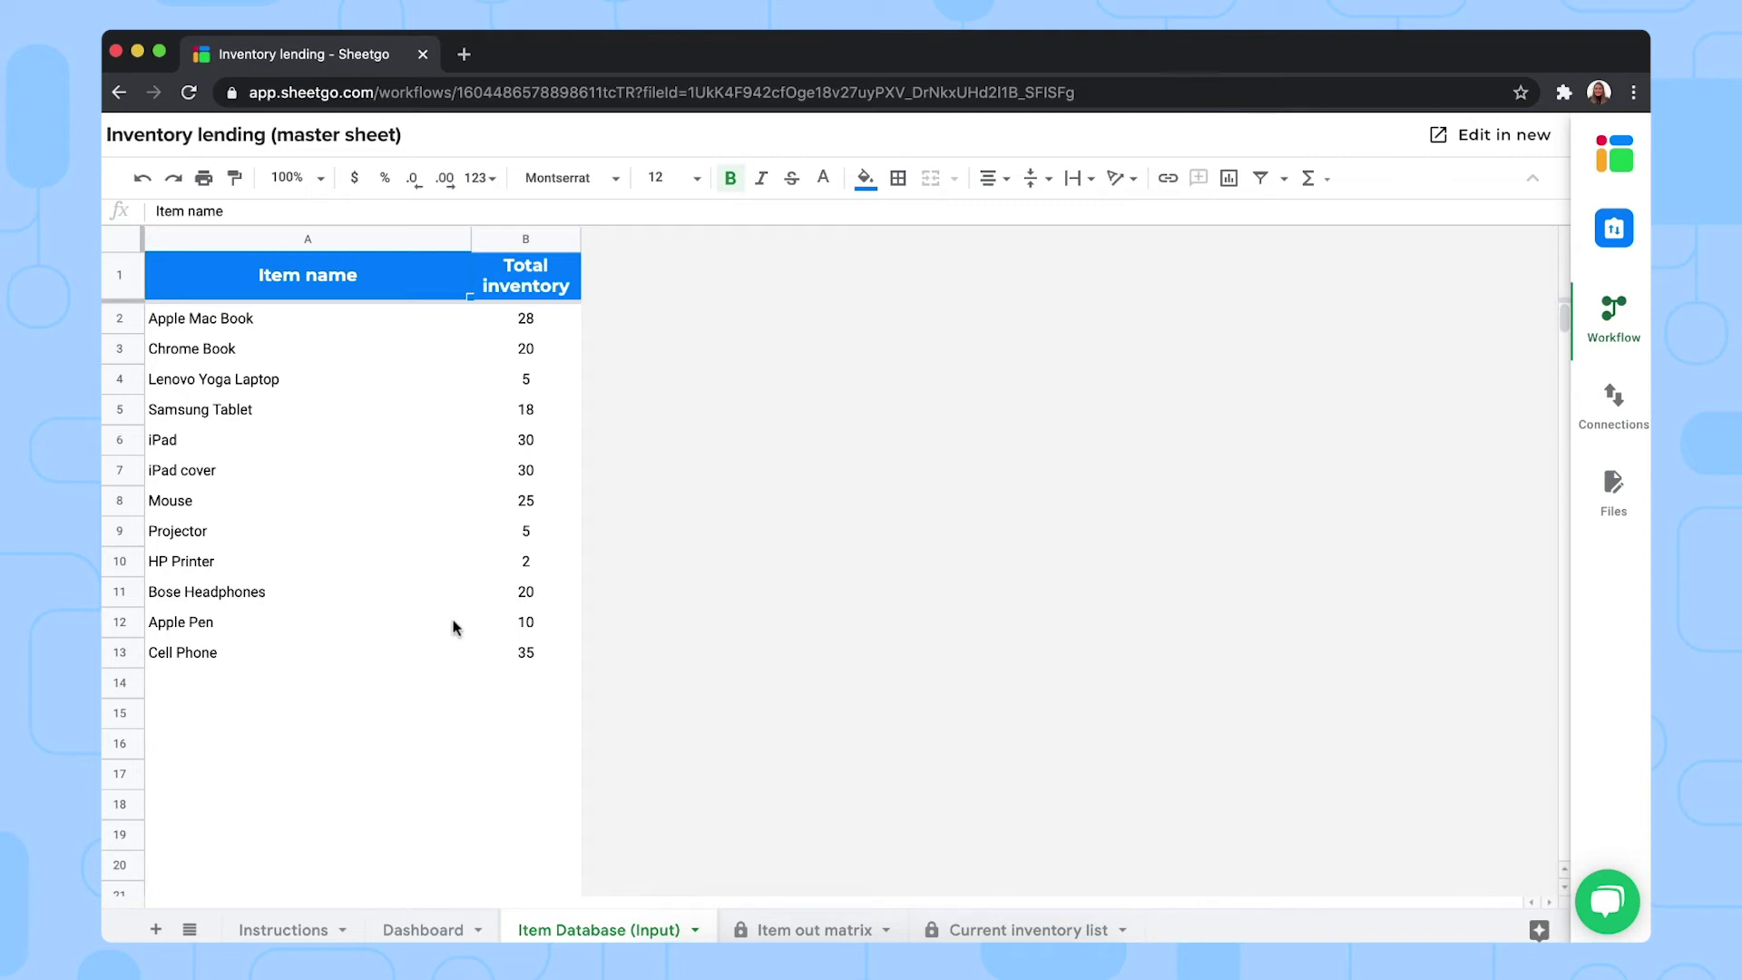
pyautogui.click(1614, 320)
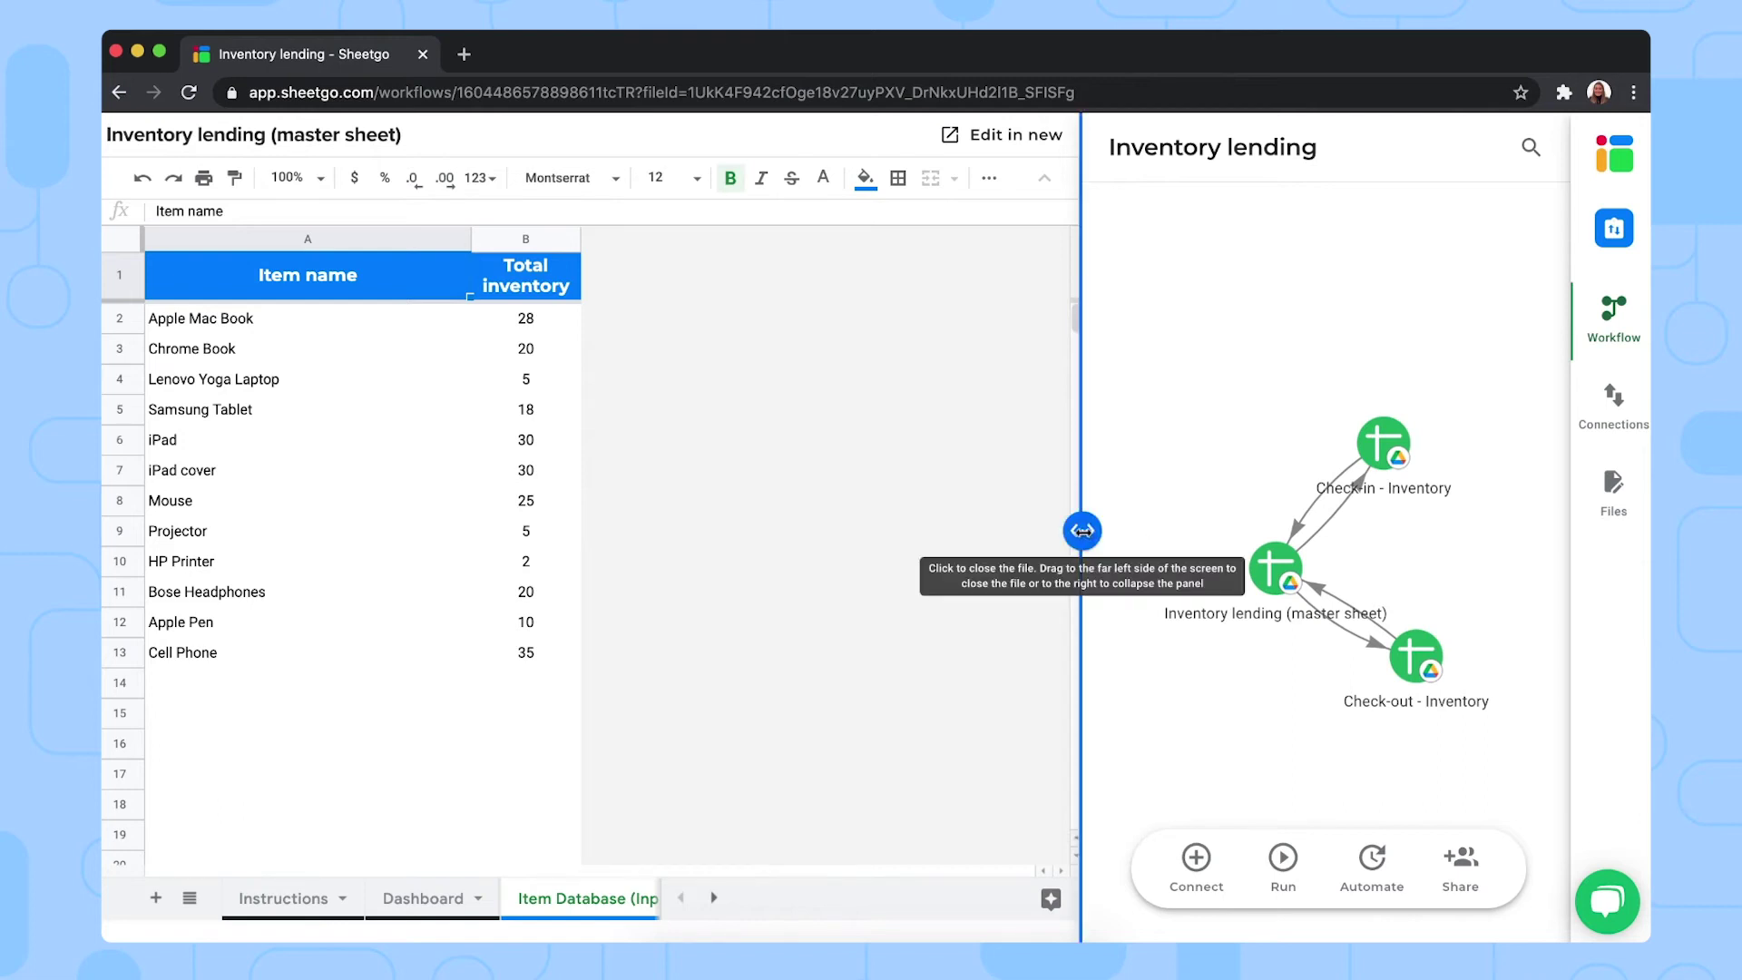
pyautogui.moveTo(1082, 530); pyautogui.dragTo(1565, 530)
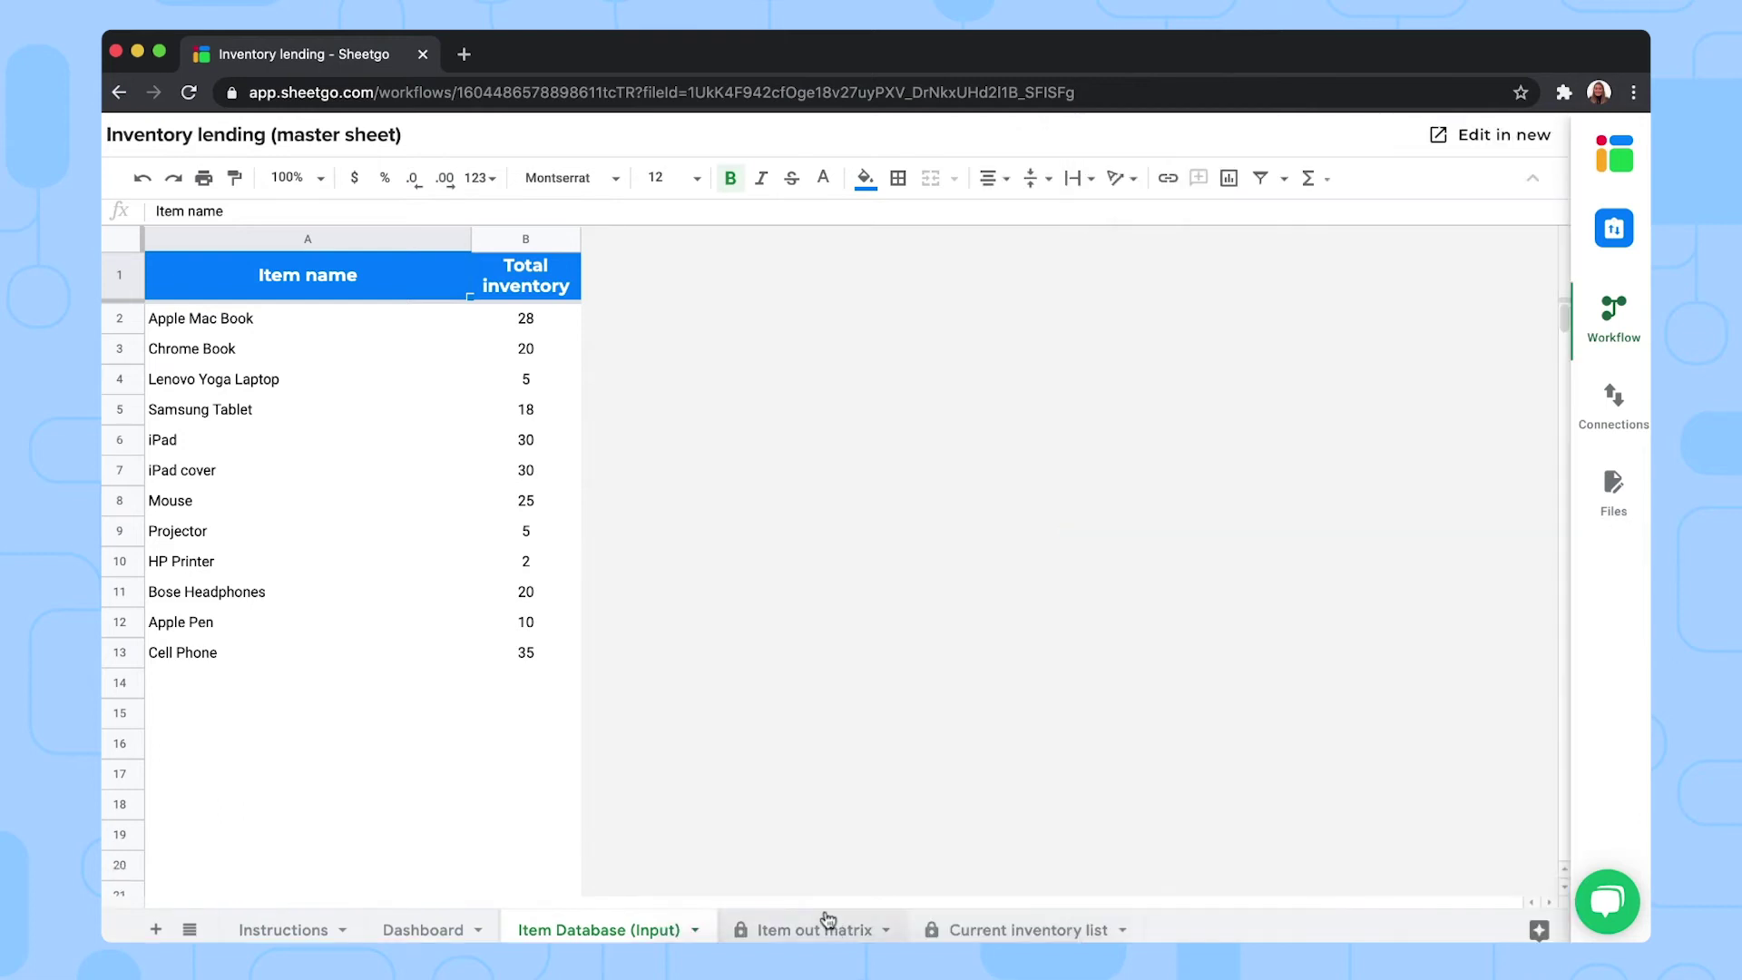
# Move through the Item out matrix tab to the Current inventory list tab
pyautogui.click(826, 918)
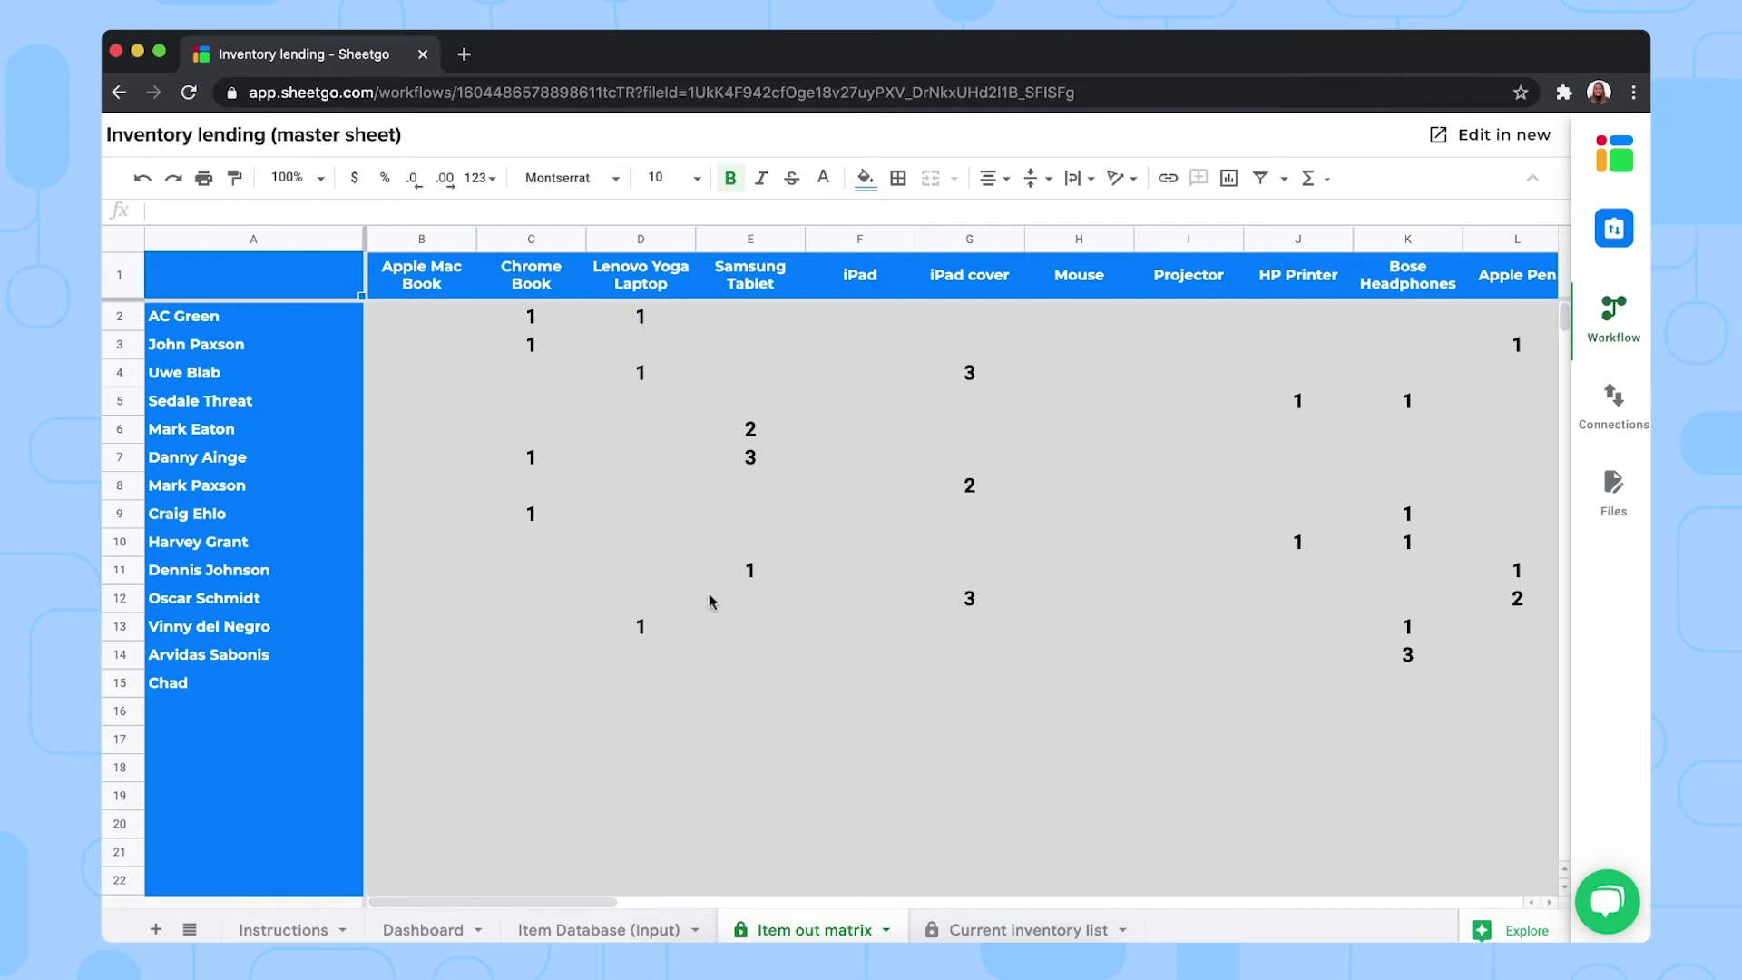
pyautogui.click(1041, 927)
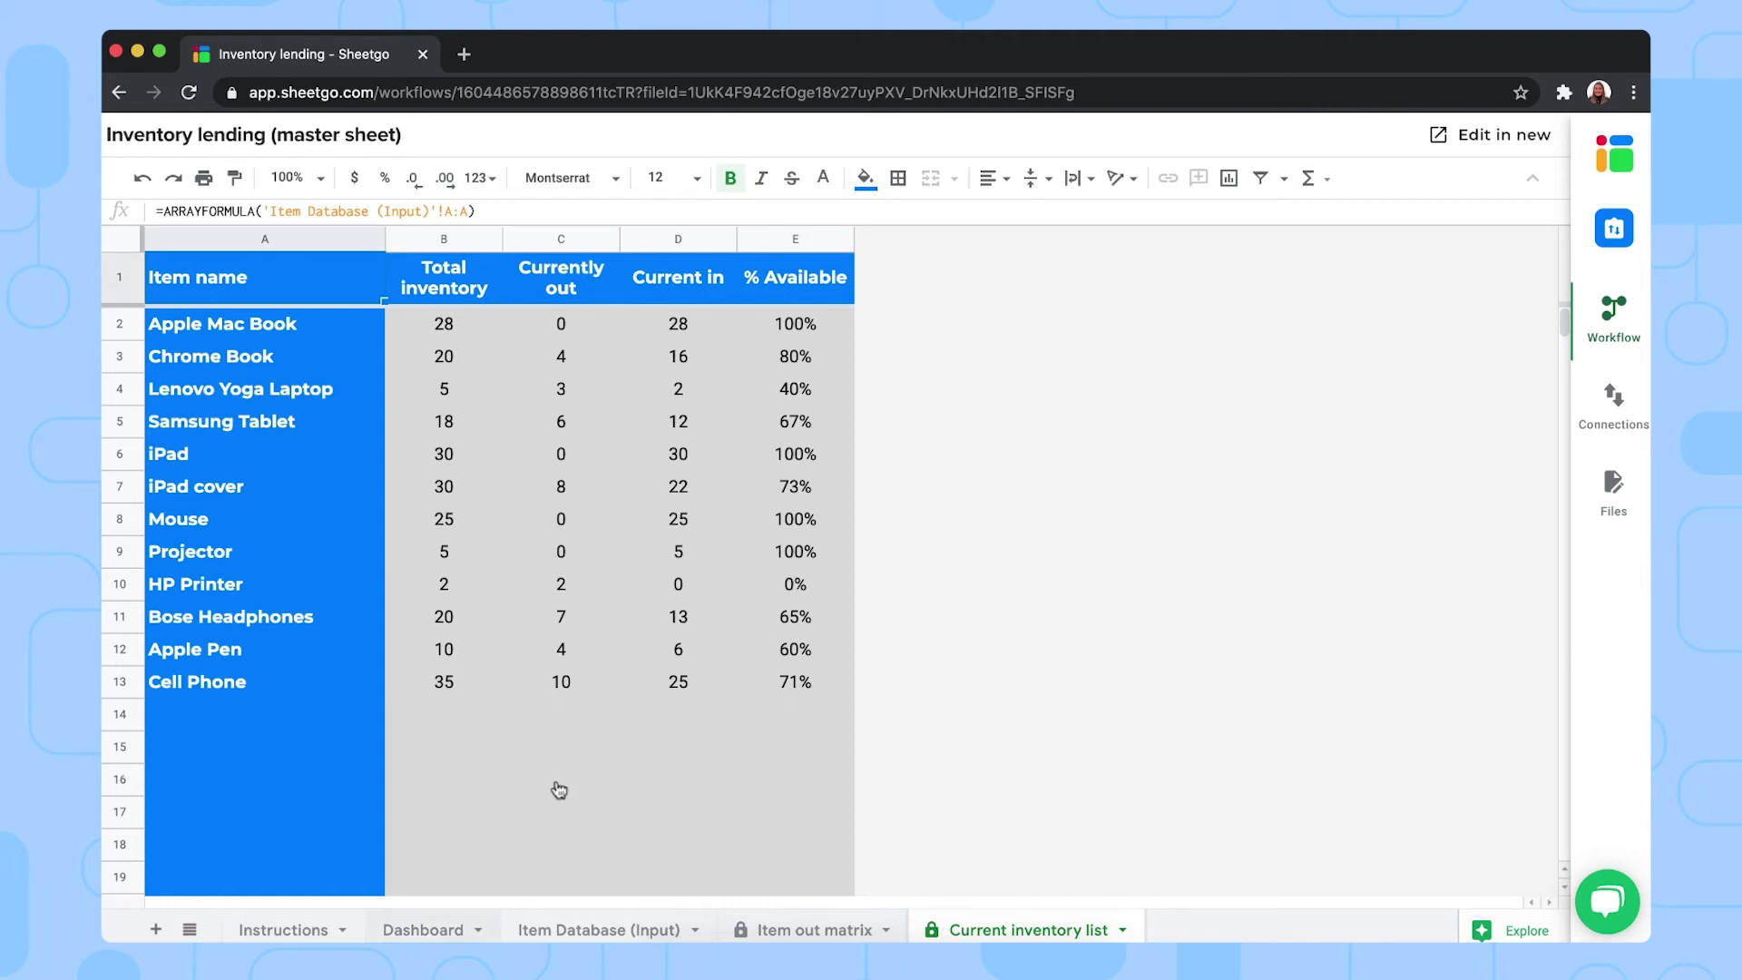
# Show the Dashboard tab with 29 of 228 items out and its charts
pyautogui.click(415, 931)
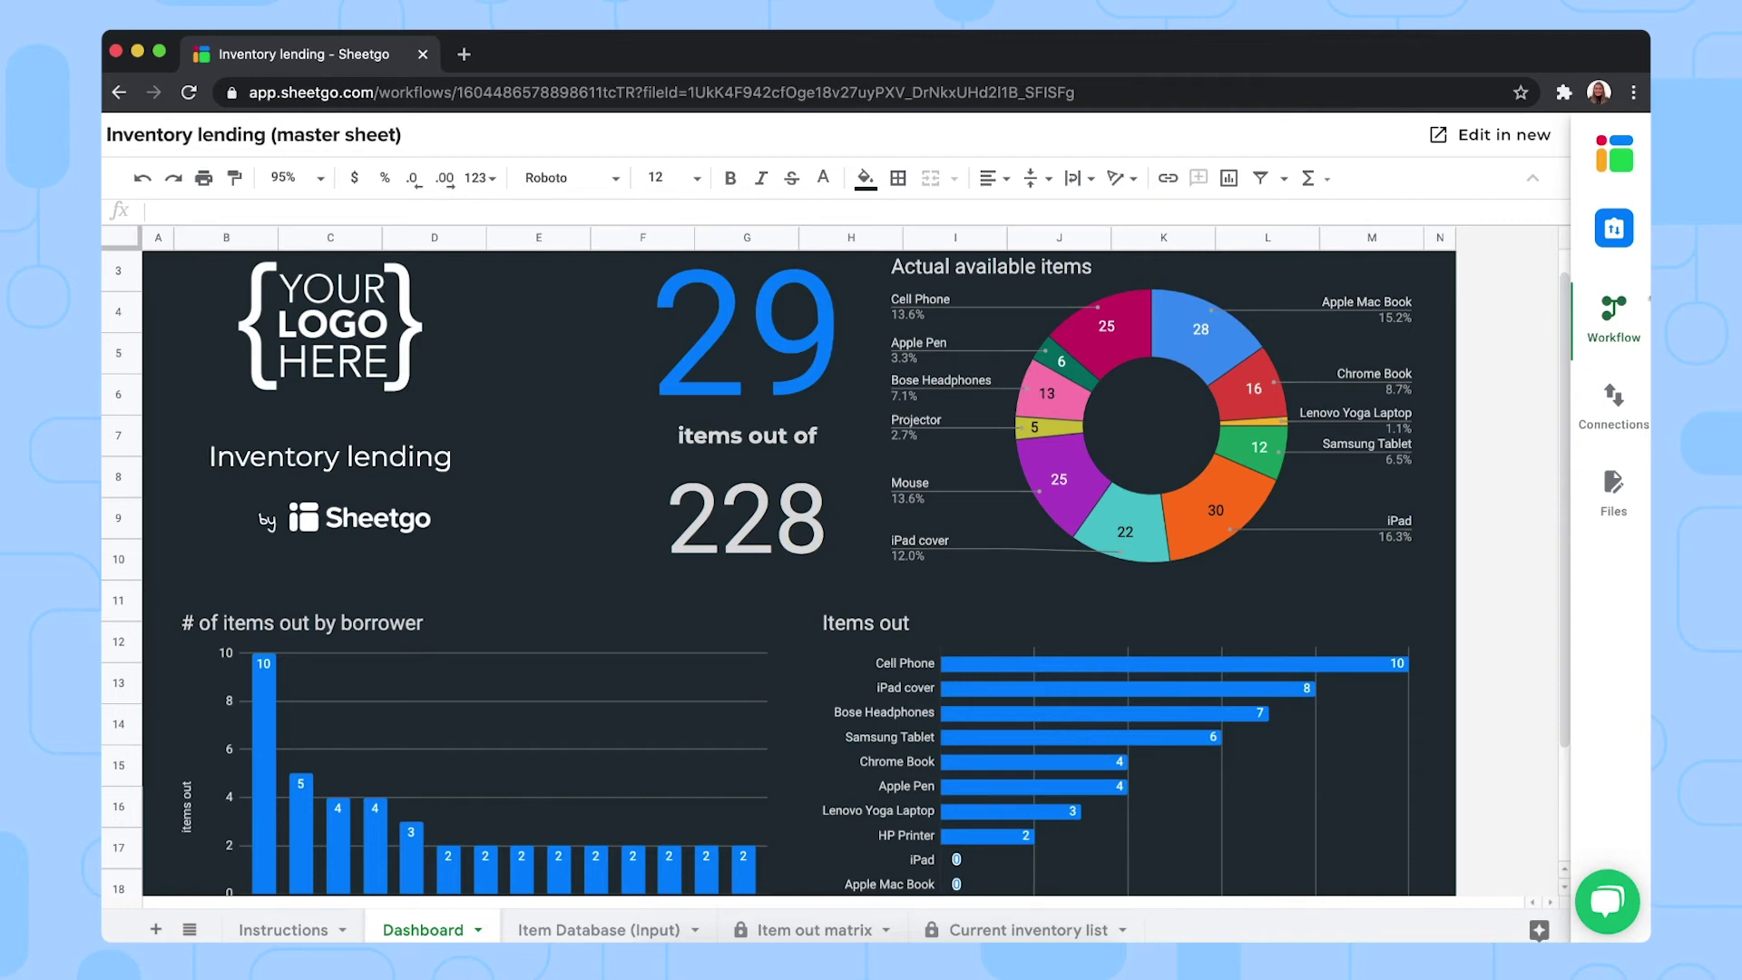
# Show the Check-out - Inventory file's Check-out tab, then open the file in Google Sheets
pyautogui.click(1614, 329)
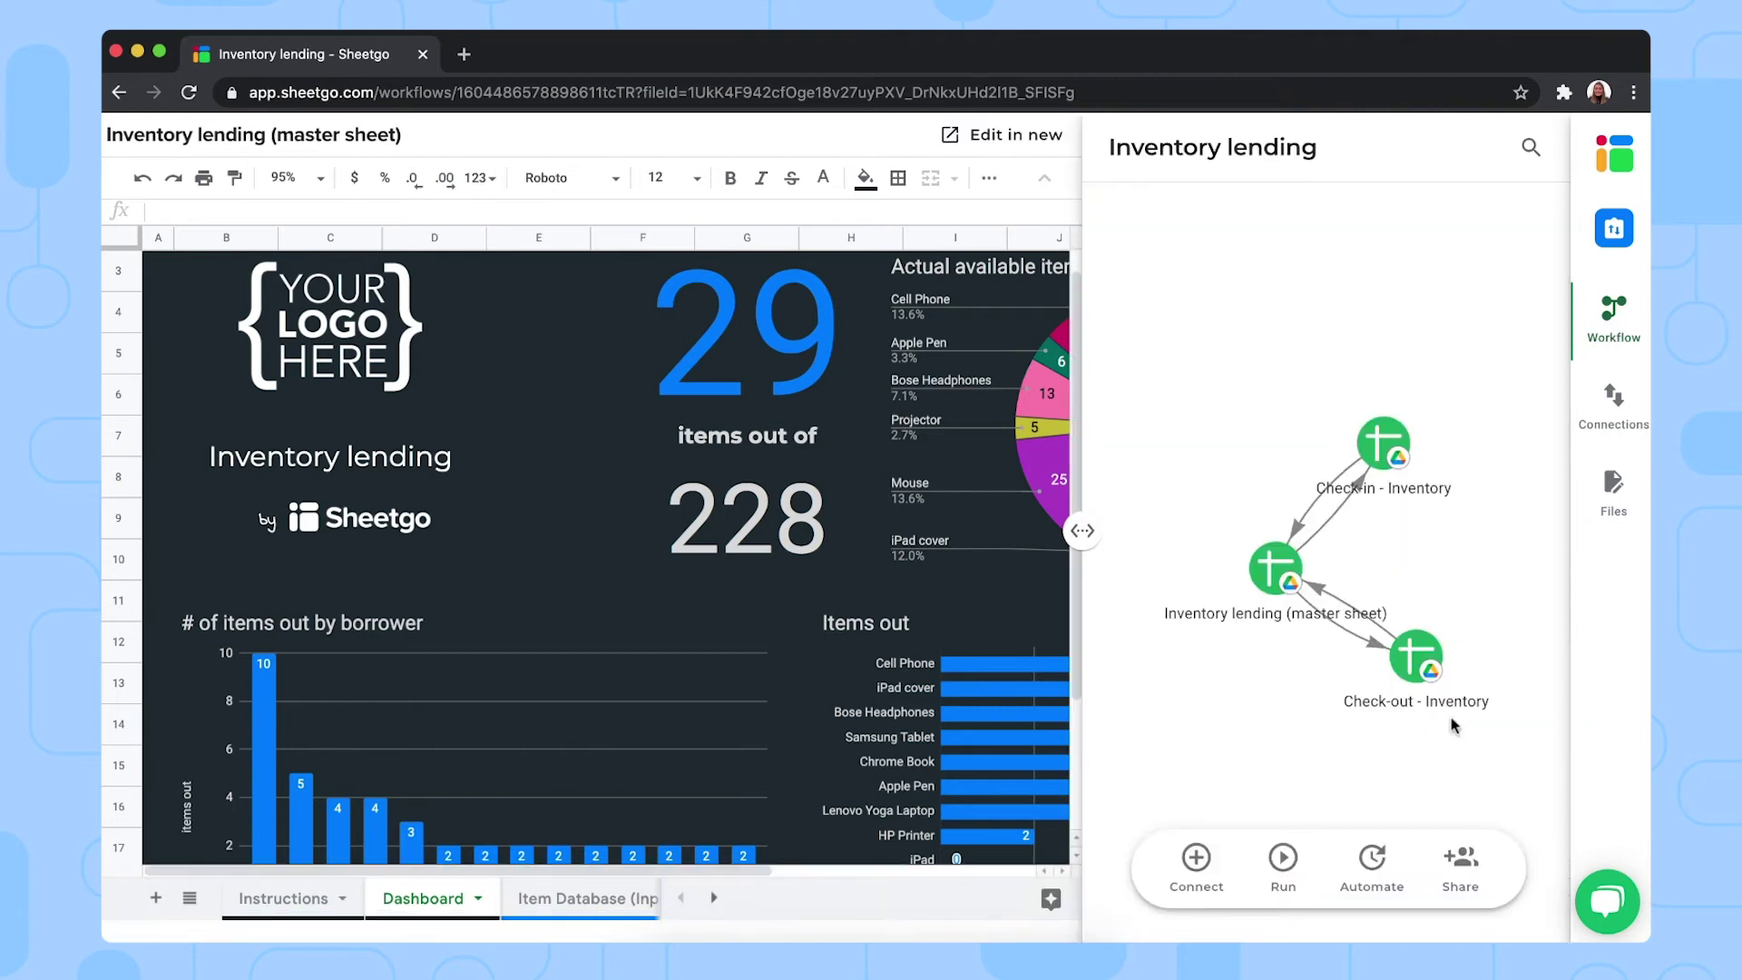
pyautogui.click(1427, 672)
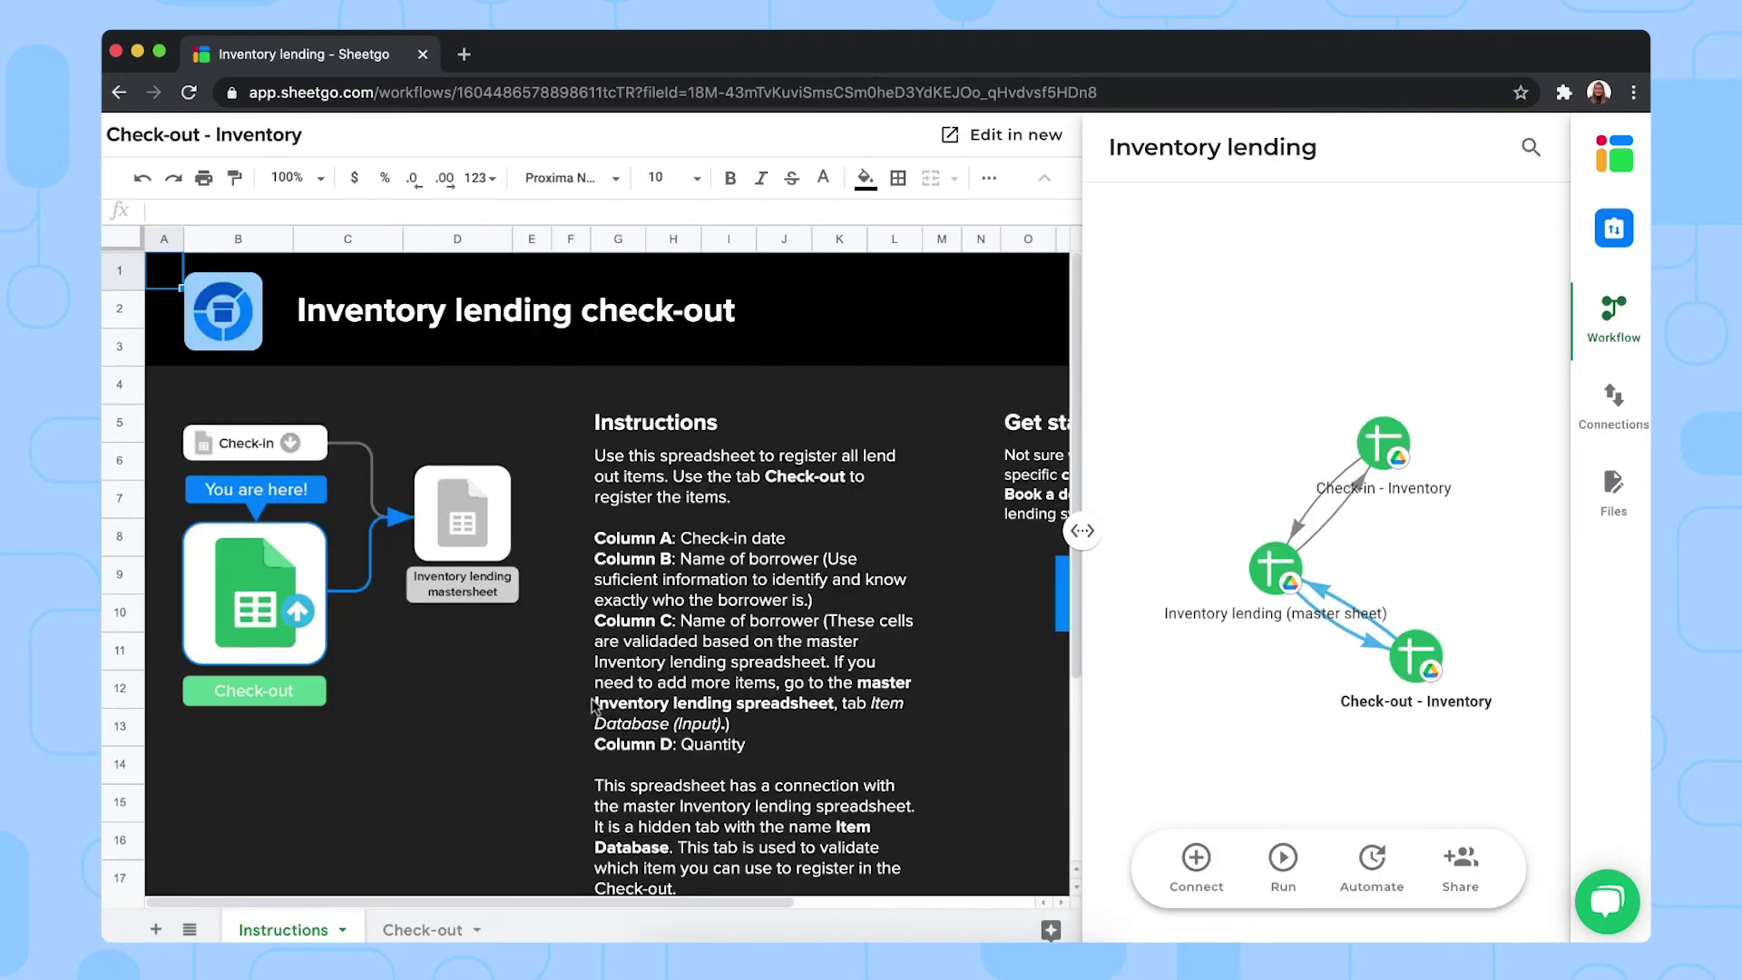
pyautogui.click(420, 932)
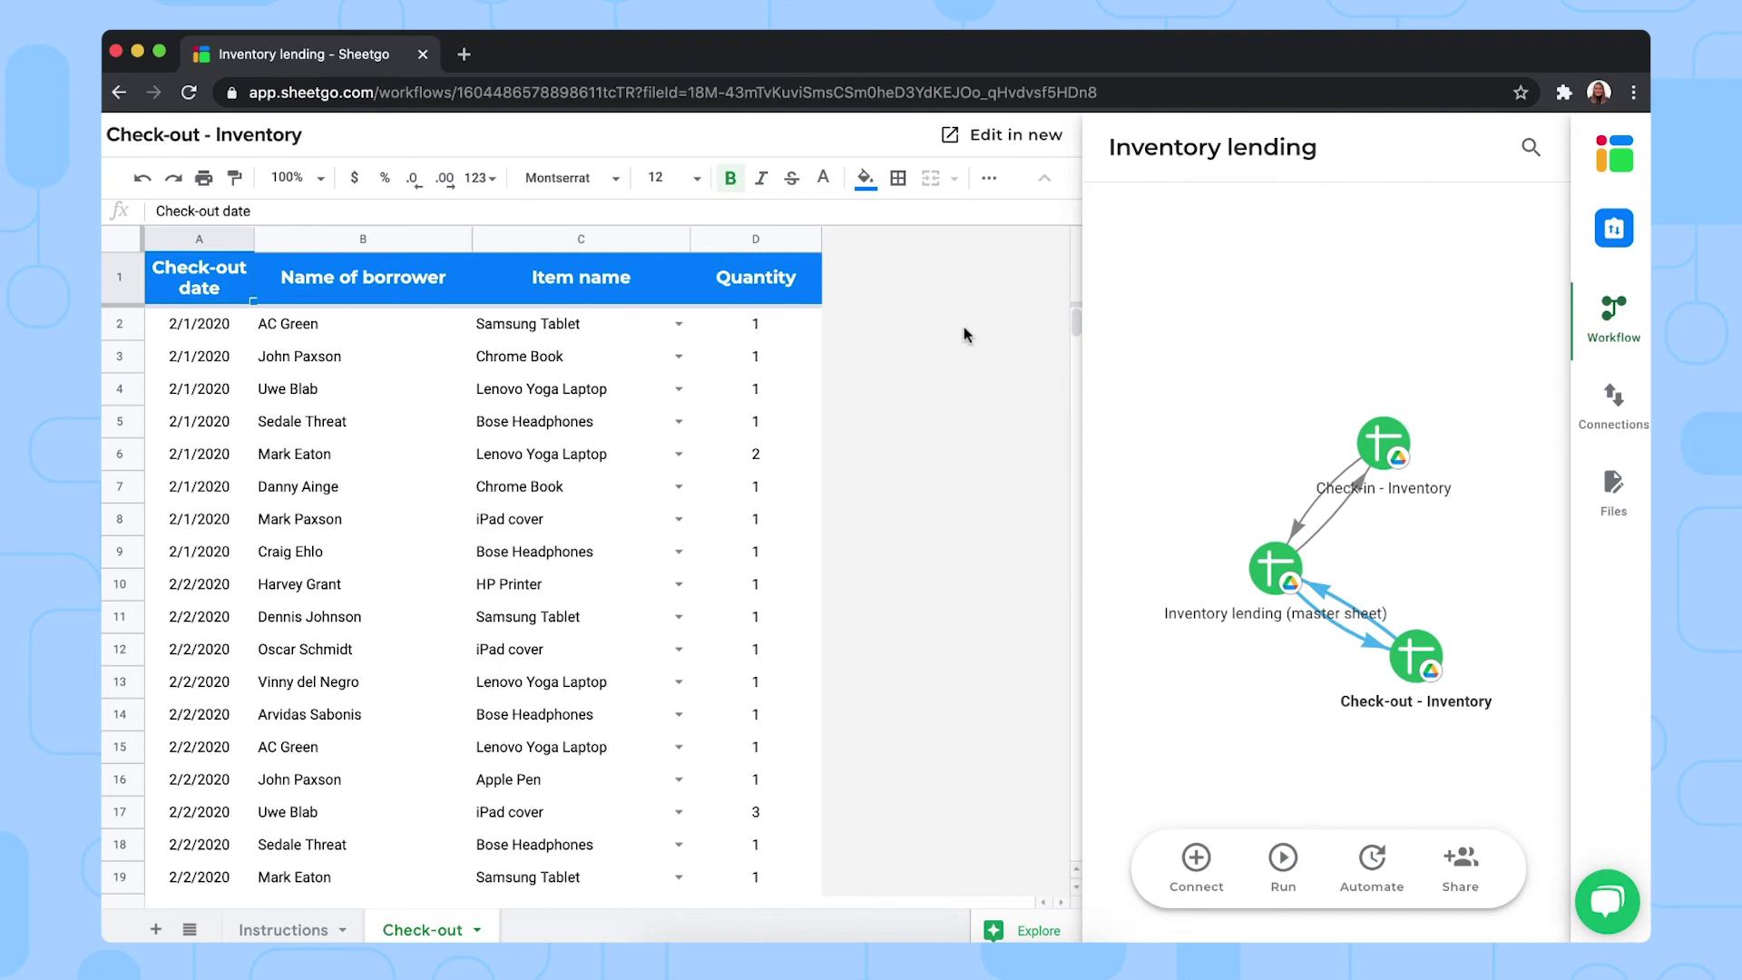
pyautogui.click(1010, 136)
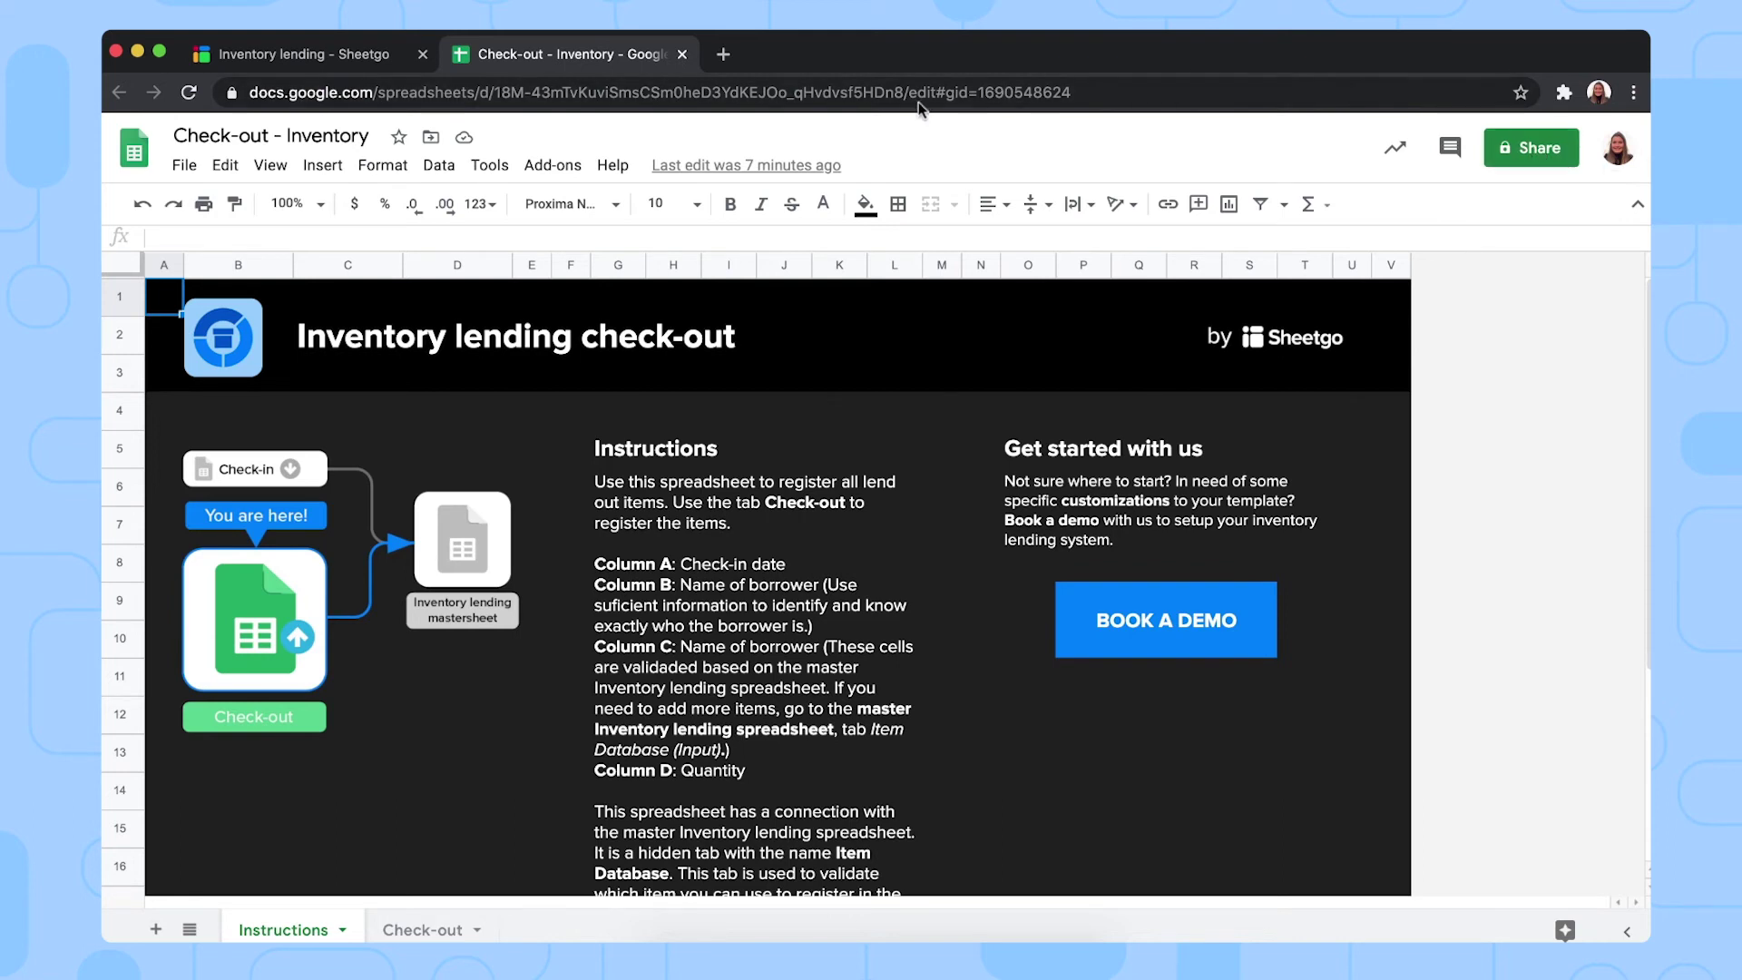
# Return to Sheetgo and show the Check-in - Inventory file's Check-in tab of returned items
pyautogui.click(682, 54)
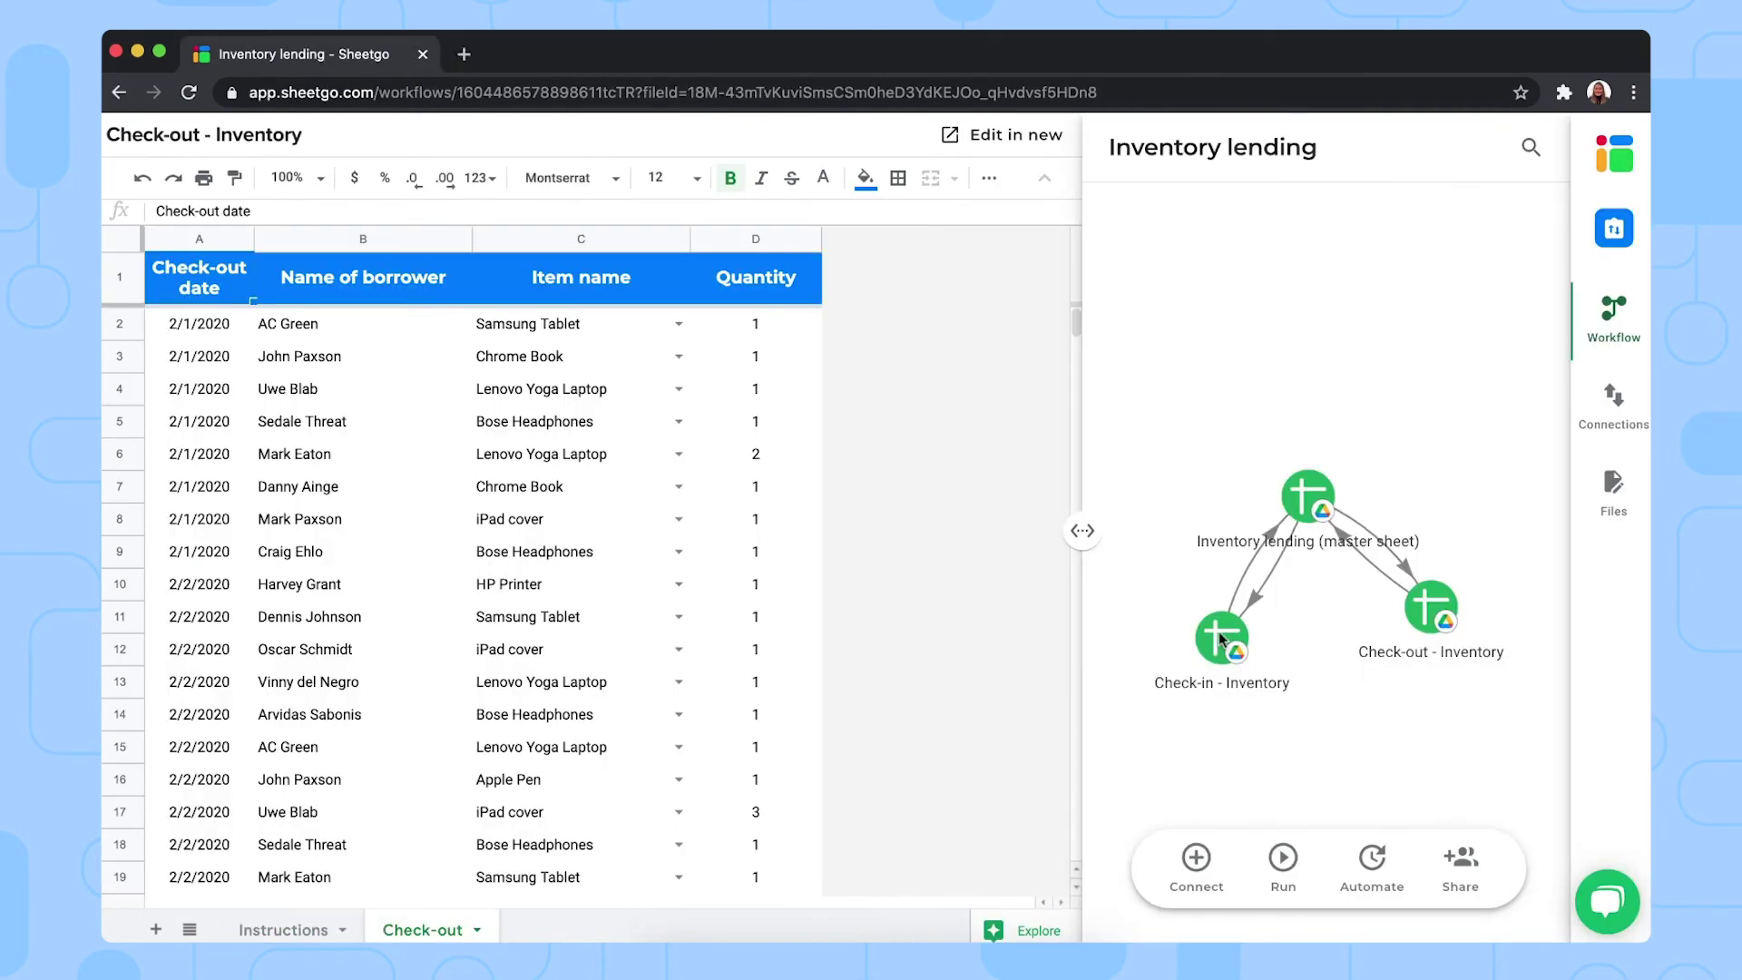
pyautogui.click(1221, 639)
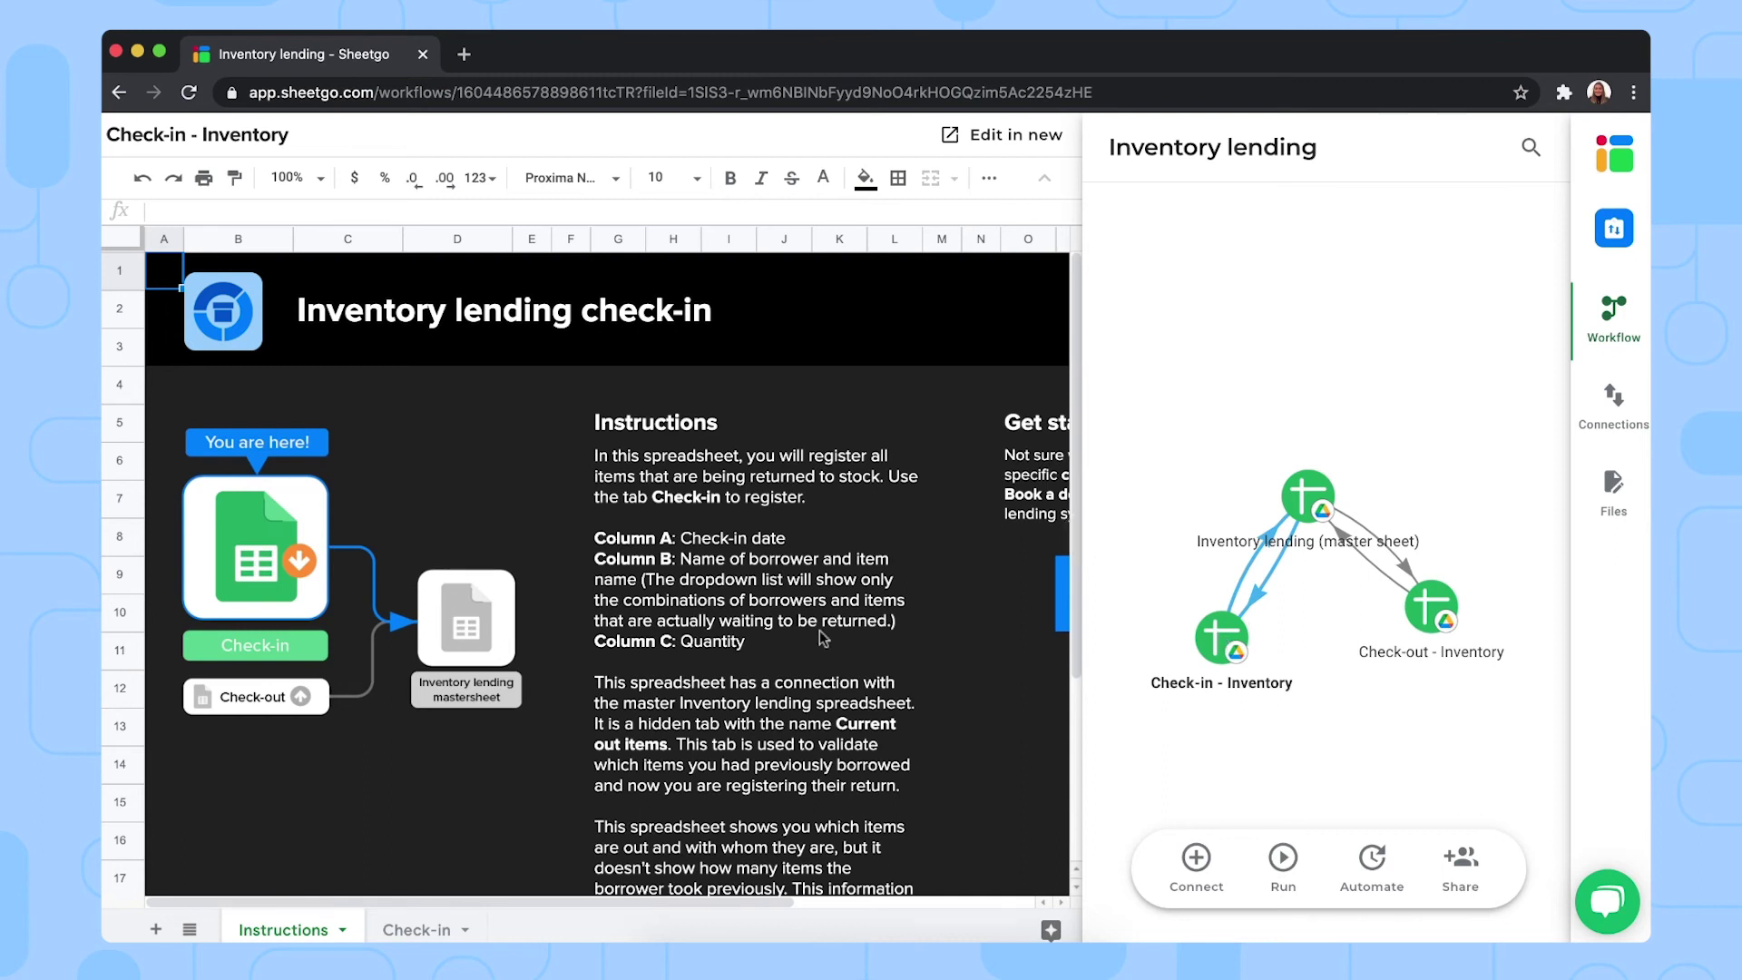
pyautogui.click(419, 930)
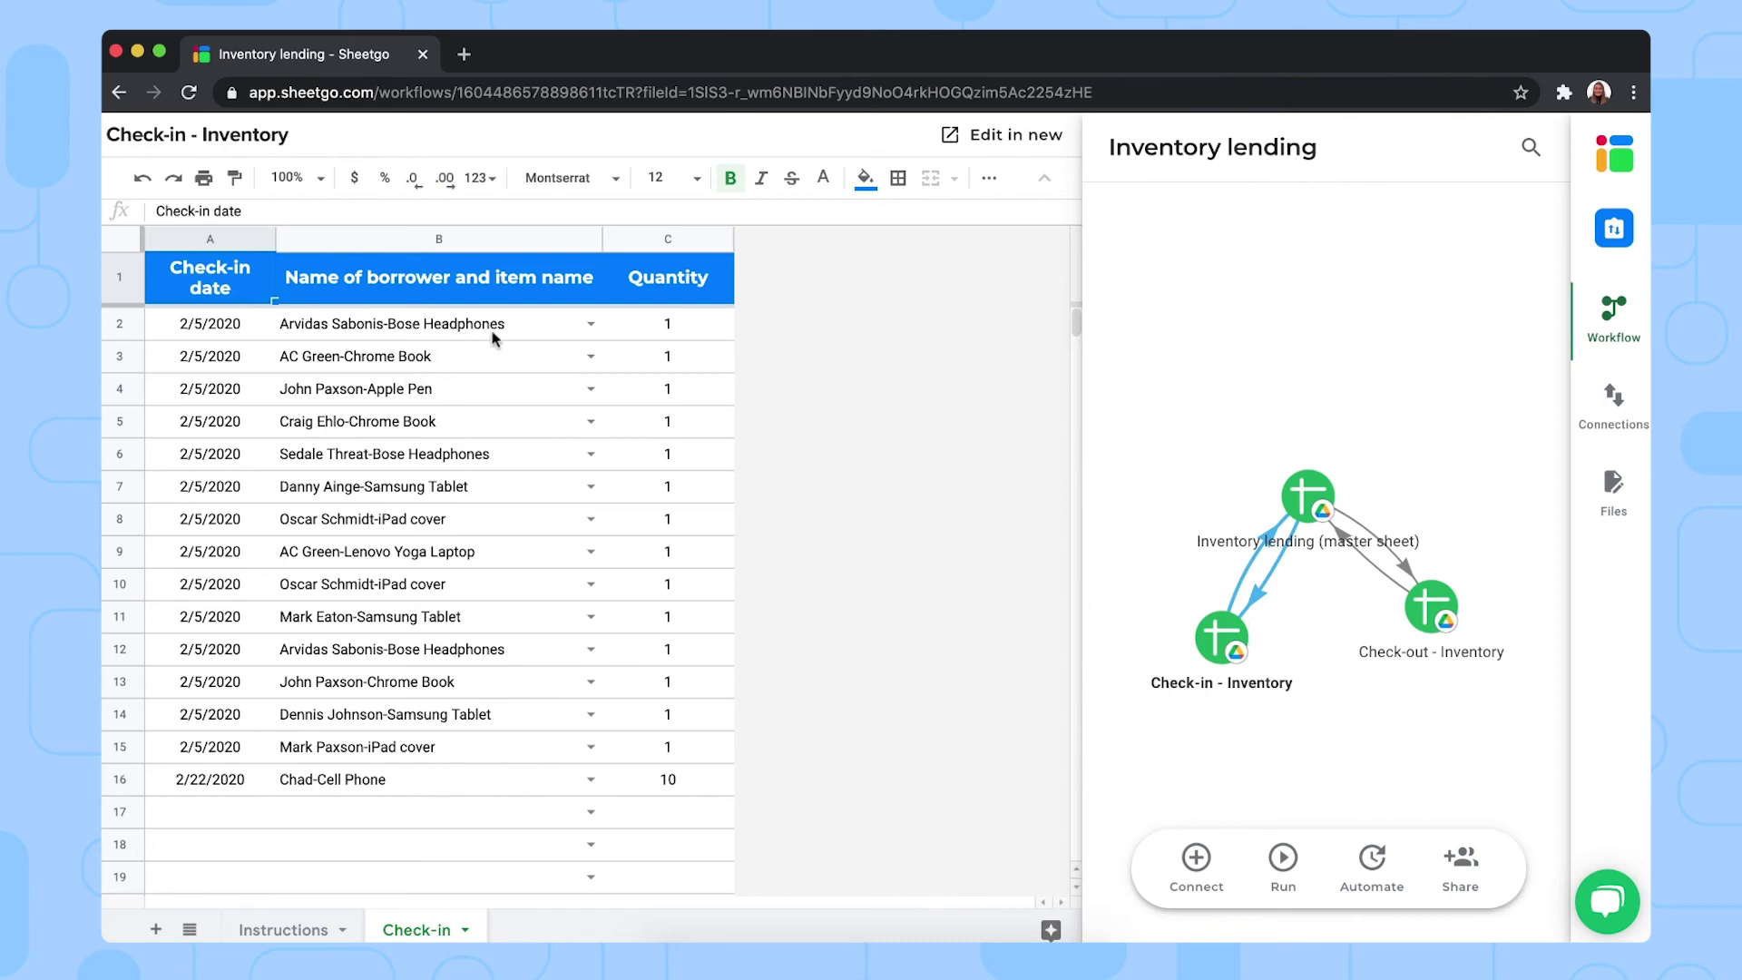
pyautogui.click(590, 324)
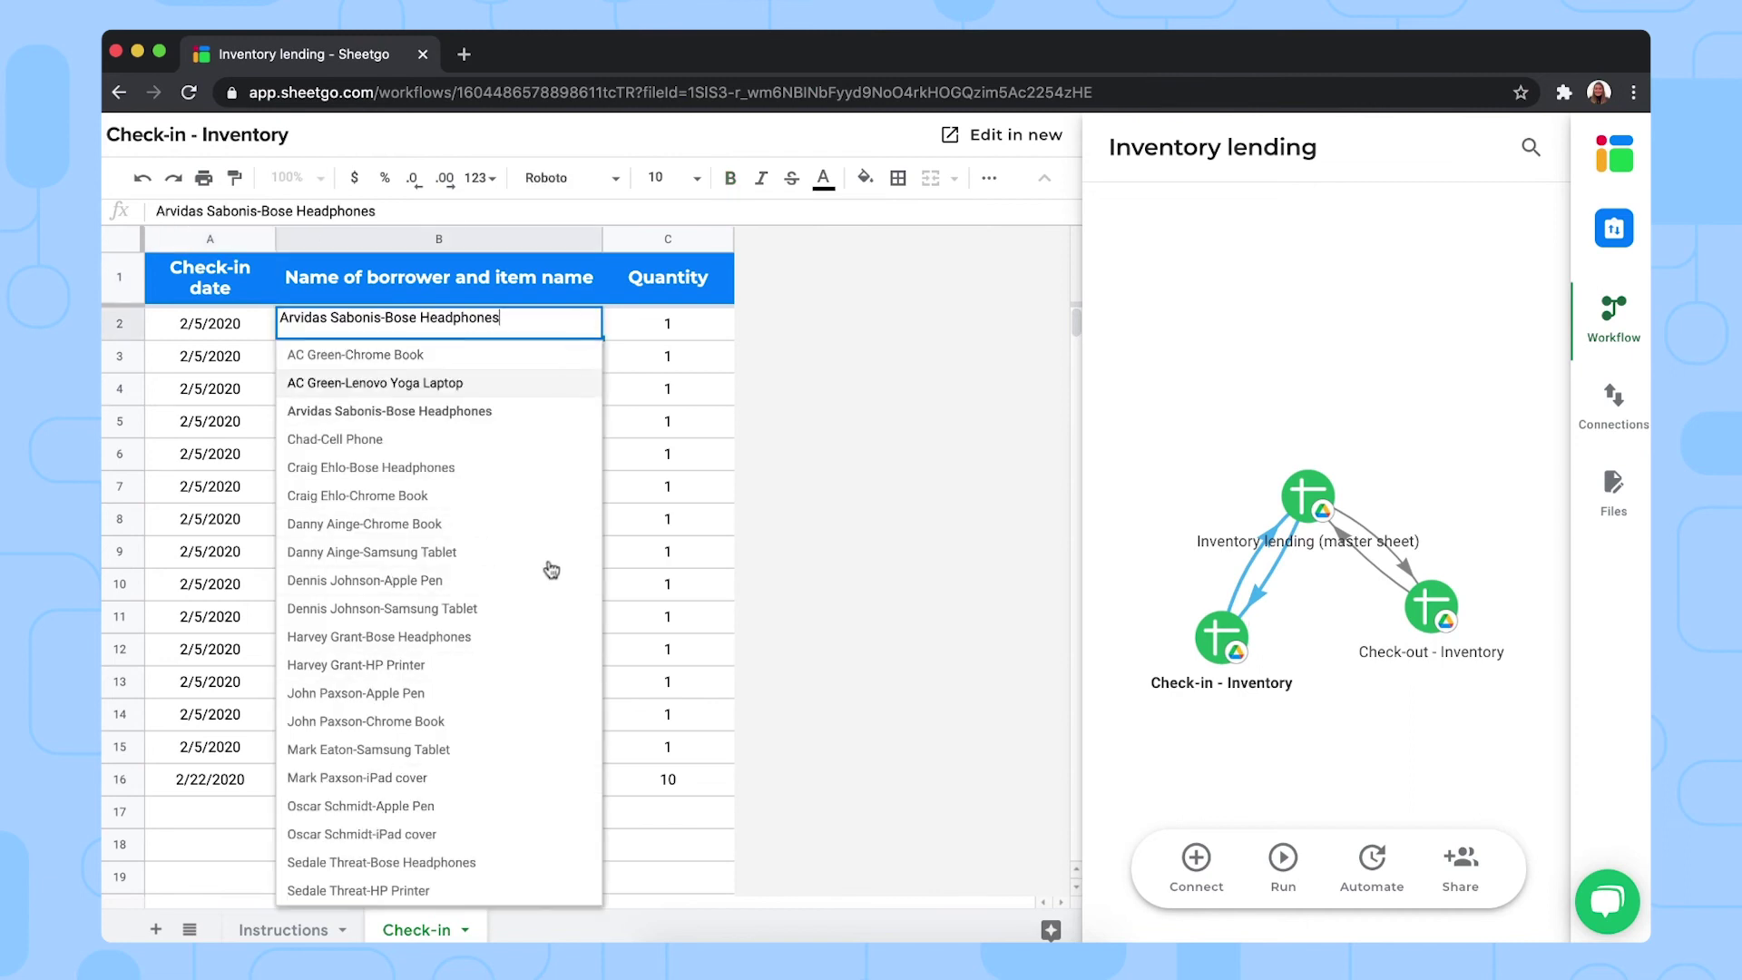
pyautogui.click(791, 390)
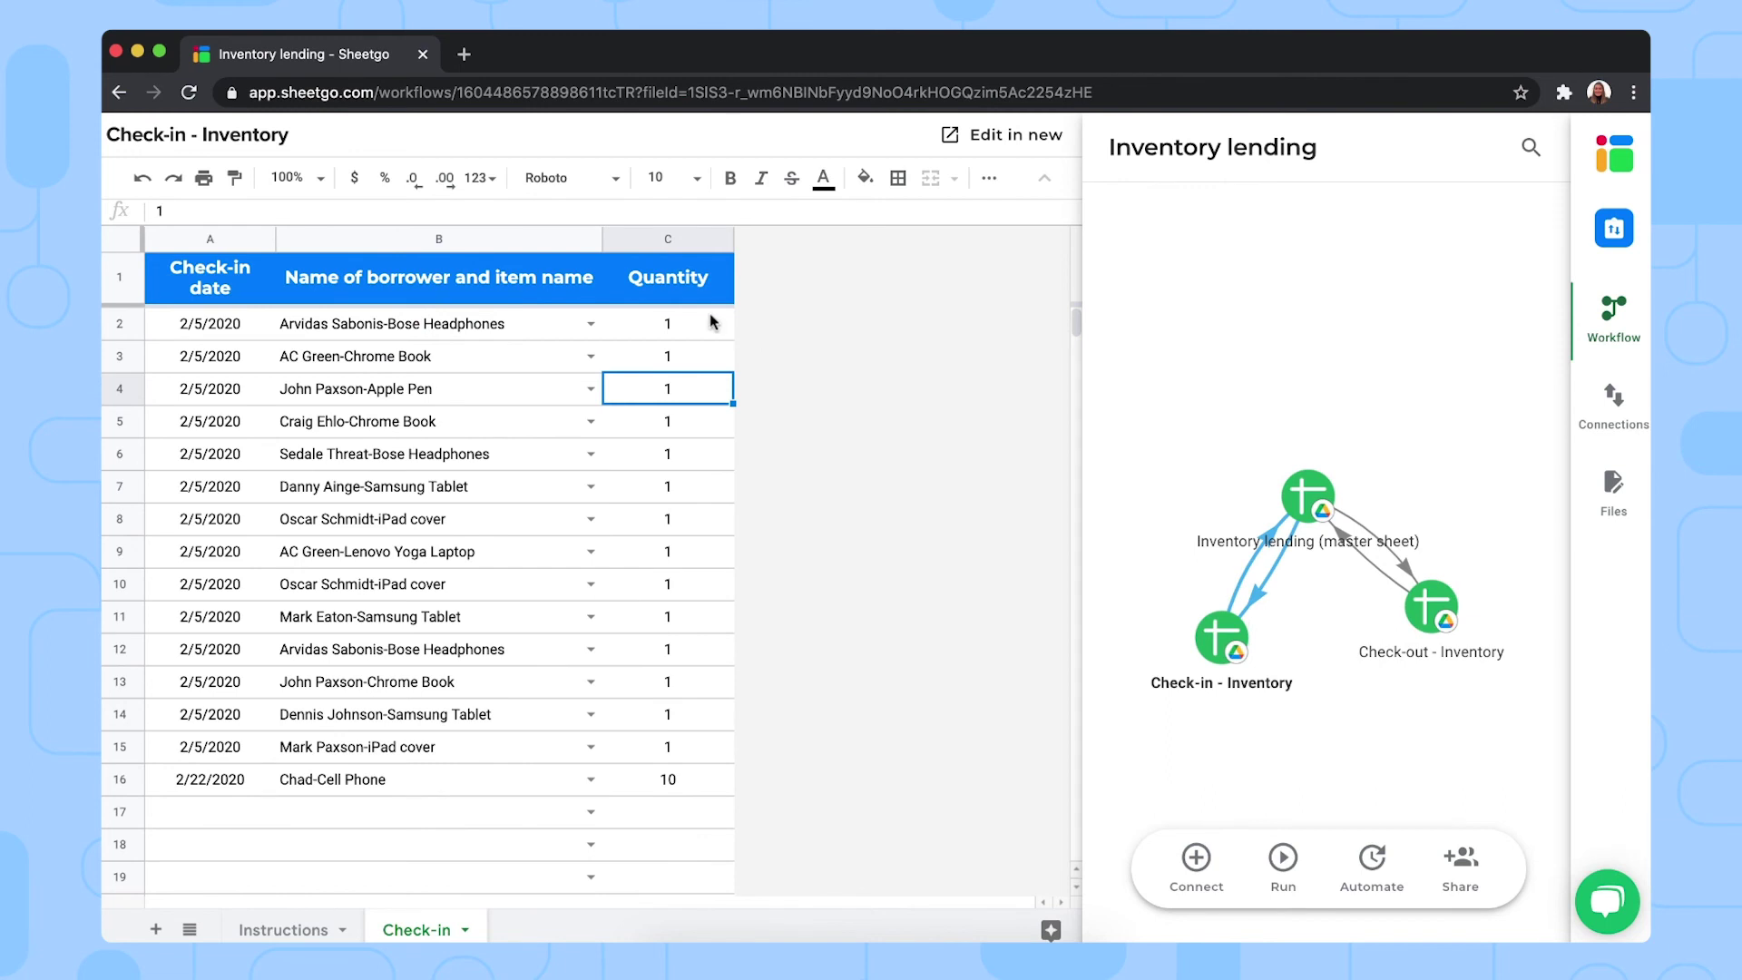